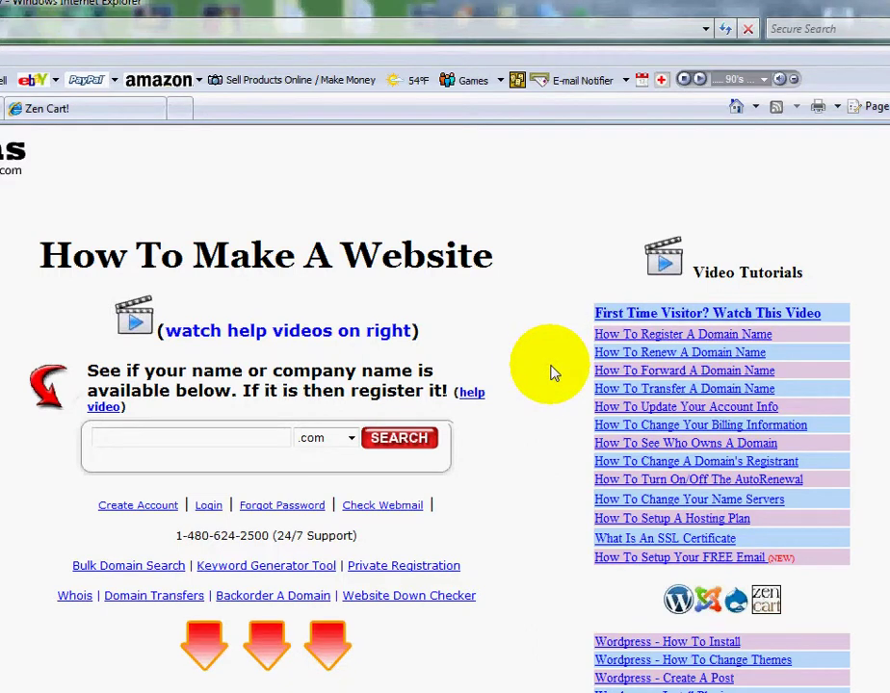
Browse the public storefront, then switch to the admin dashboard showing hit counter 36 and 0 products
scroll(568, 325, down, 5)
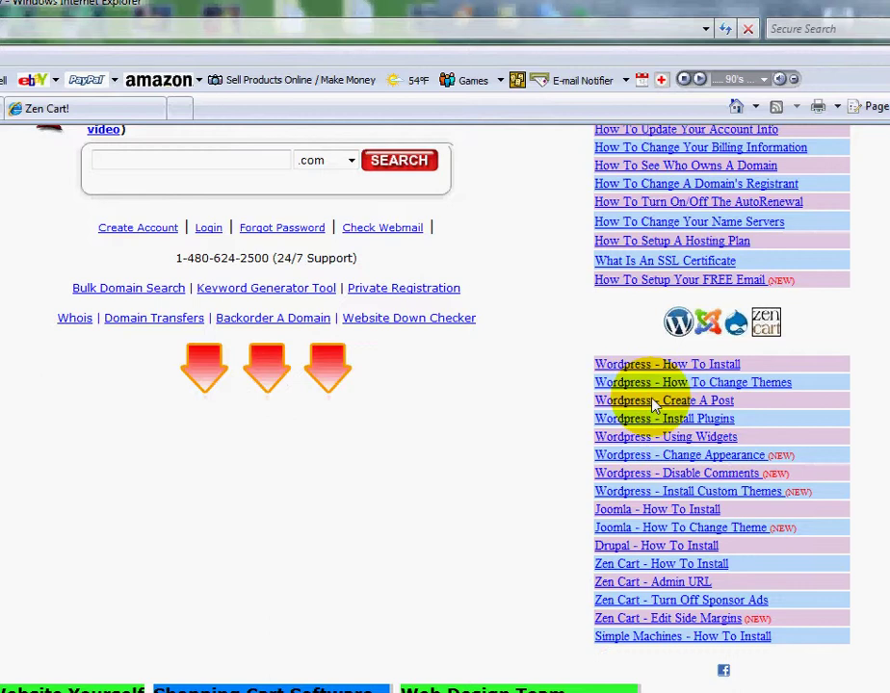
scroll(645, 242, up, 5)
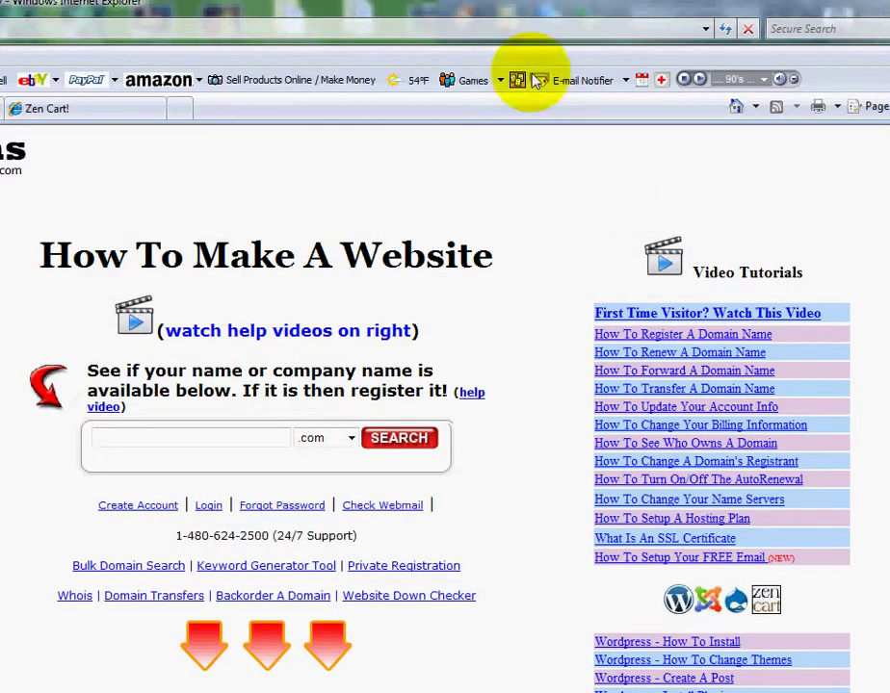
scroll(577, 452, down, 5)
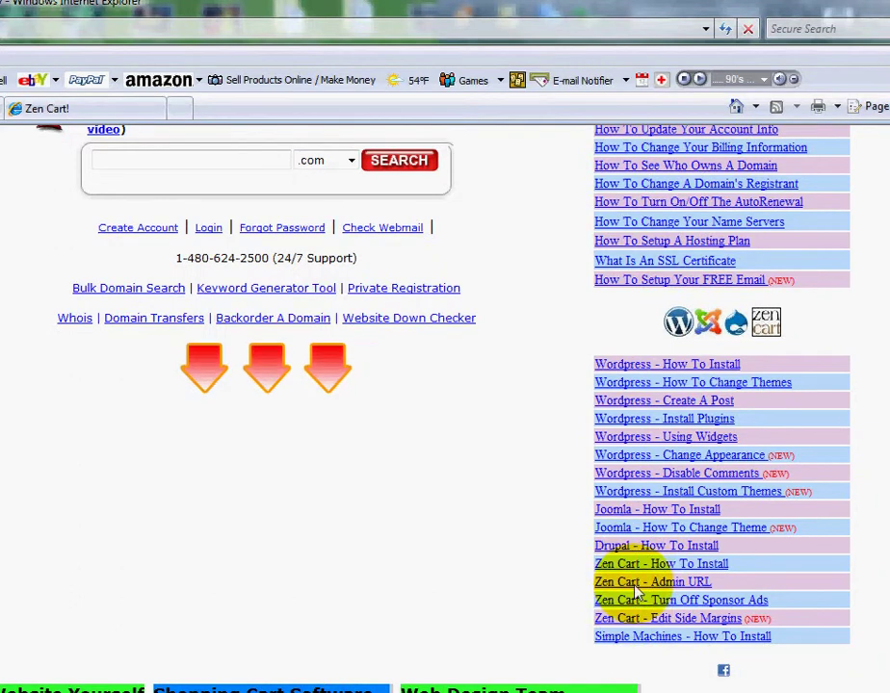
scroll(559, 212, up, 5)
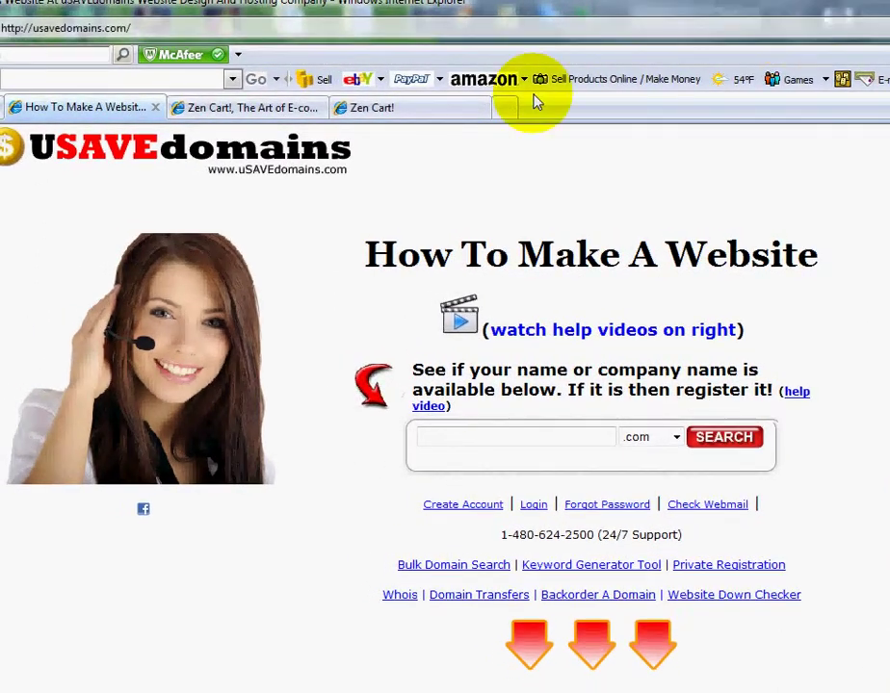
click(263, 114)
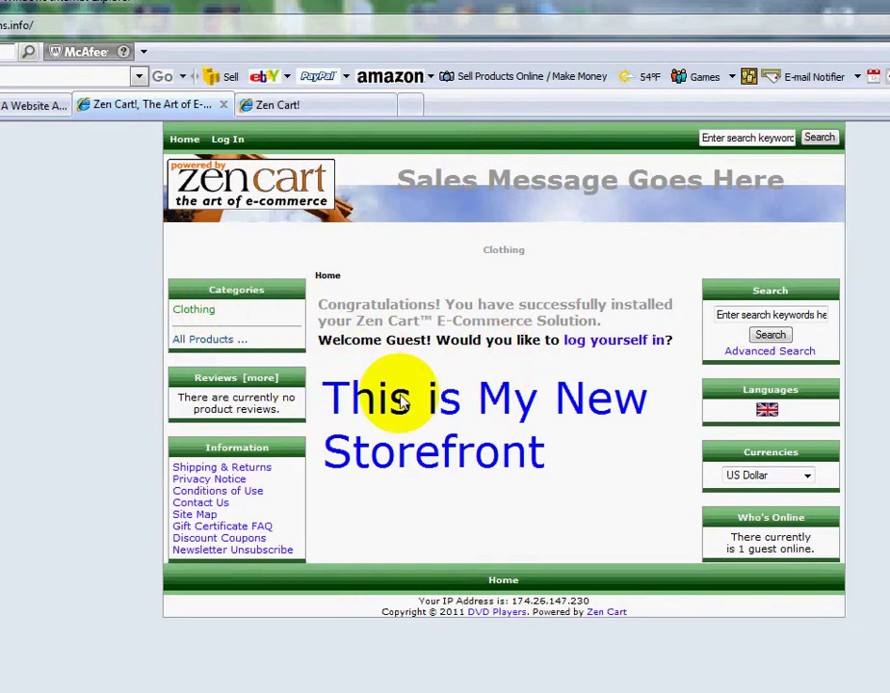
click(298, 106)
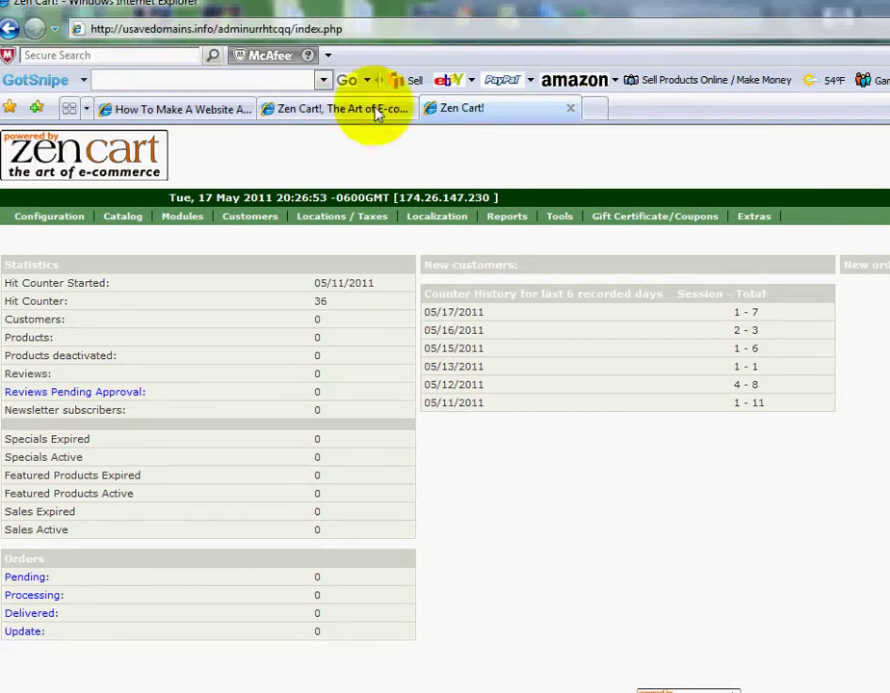
Go to Catalog > Categories/Products, enter Clothing, and begin a new product there
mouse_move(121, 220)
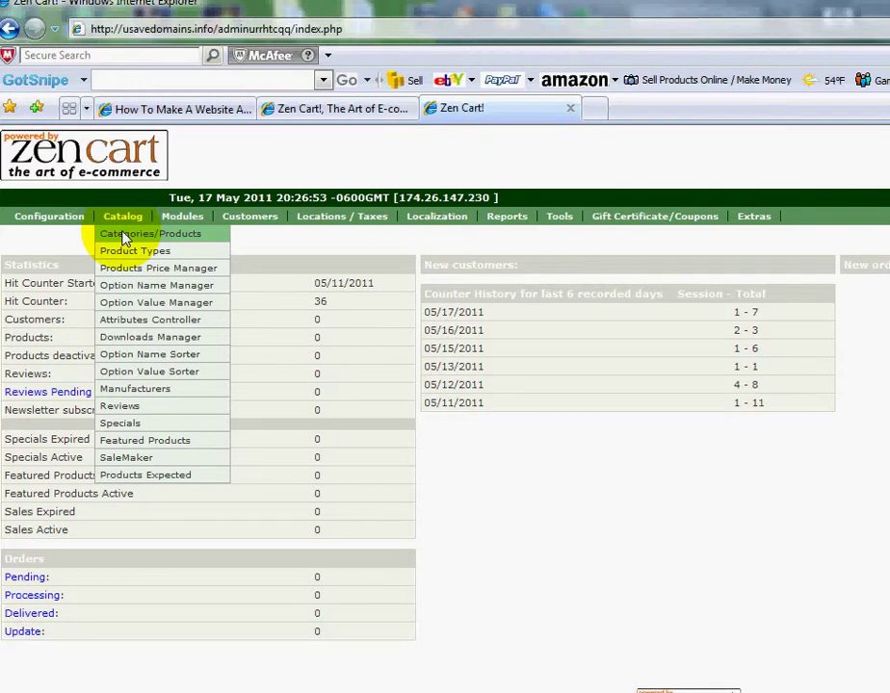
click(124, 235)
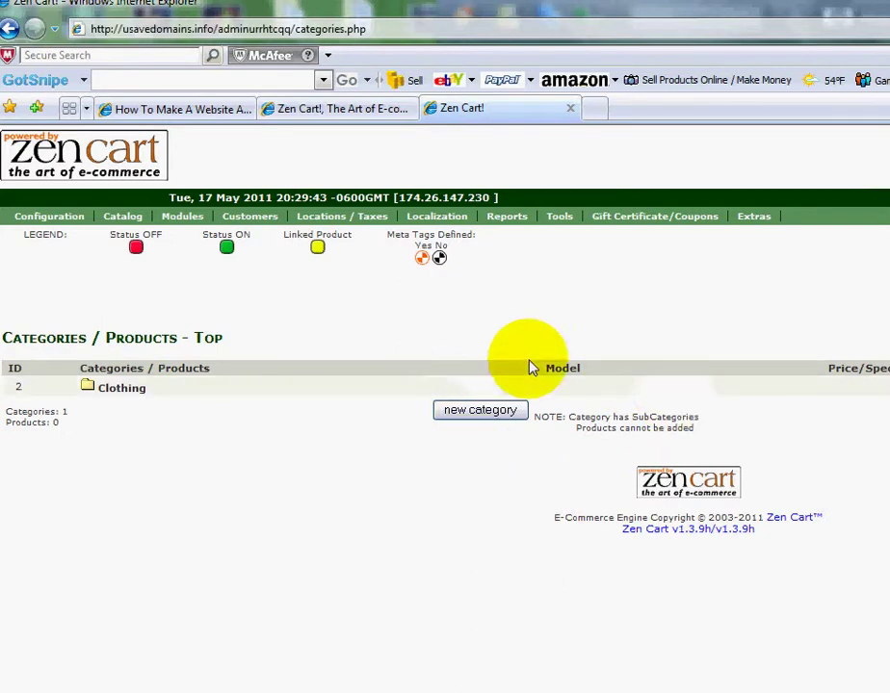
click(122, 389)
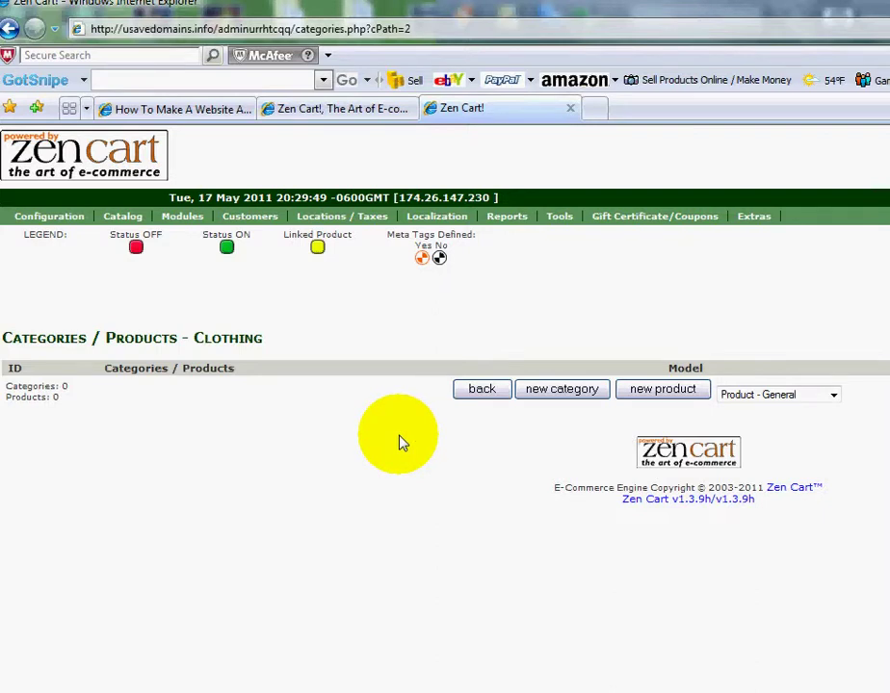
click(655, 398)
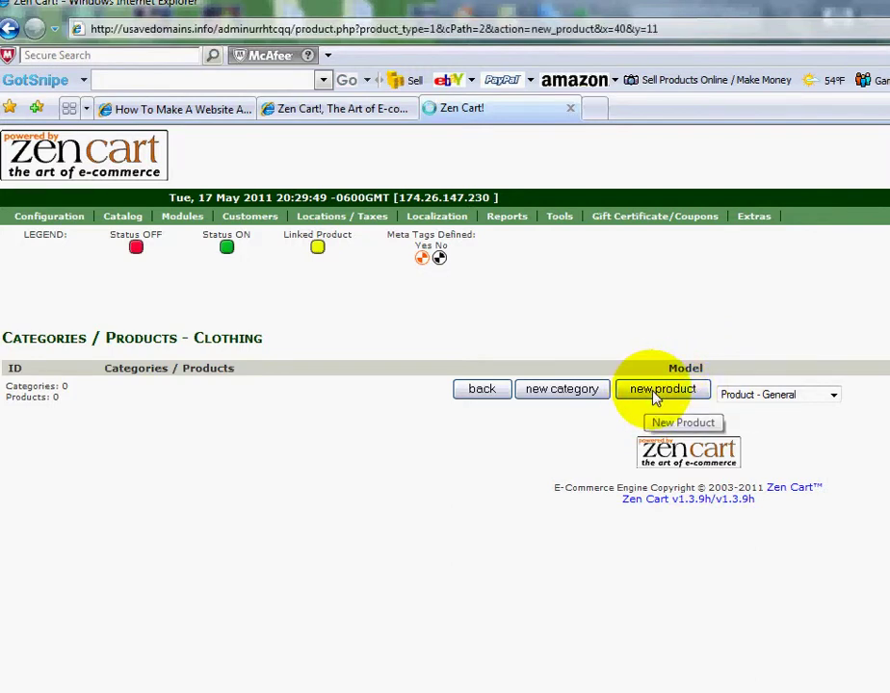
scroll(583, 375, down, 2)
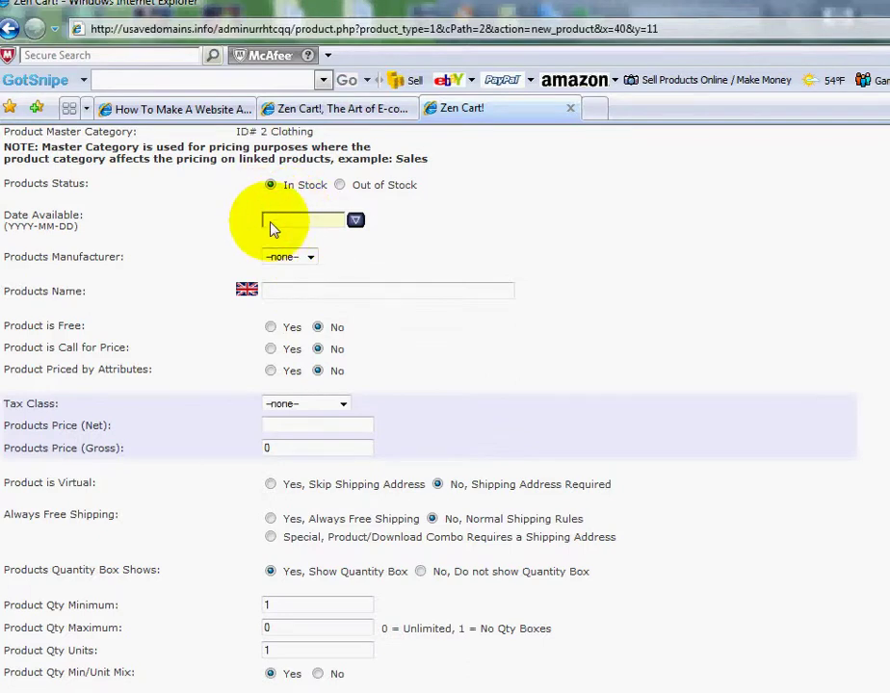
scroll(251, 224, up, 1)
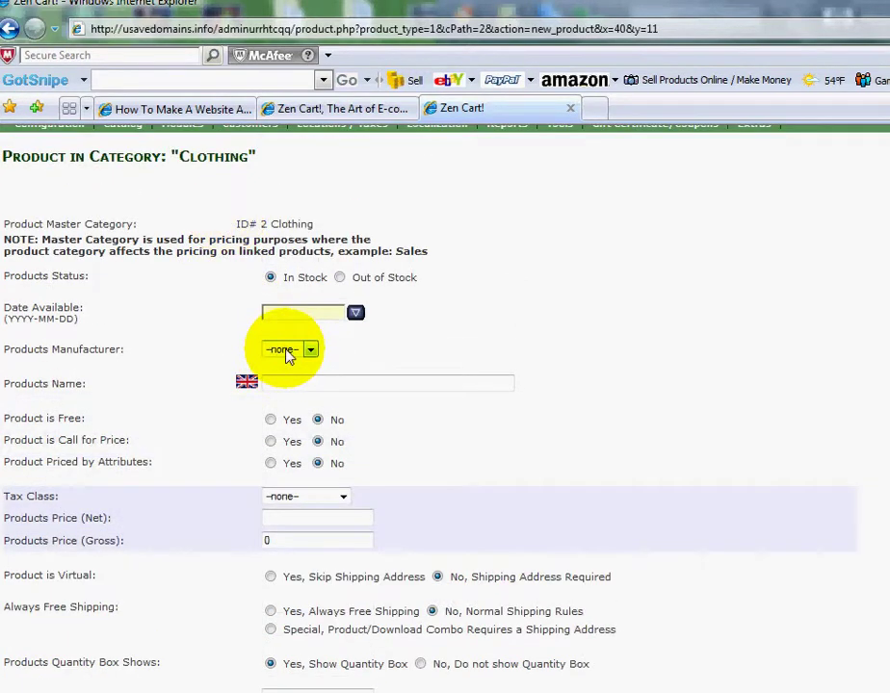
click(355, 314)
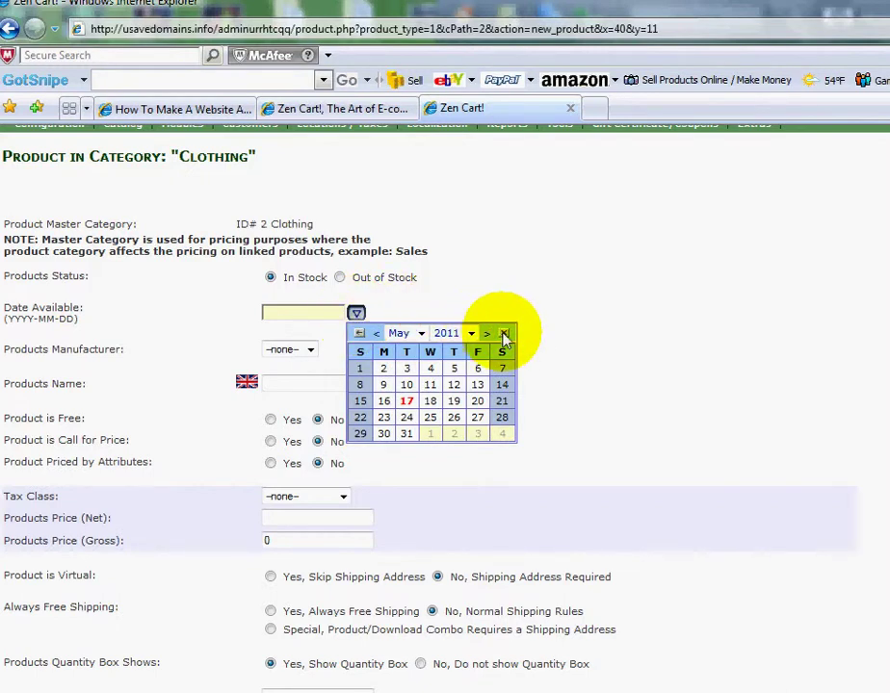
click(504, 332)
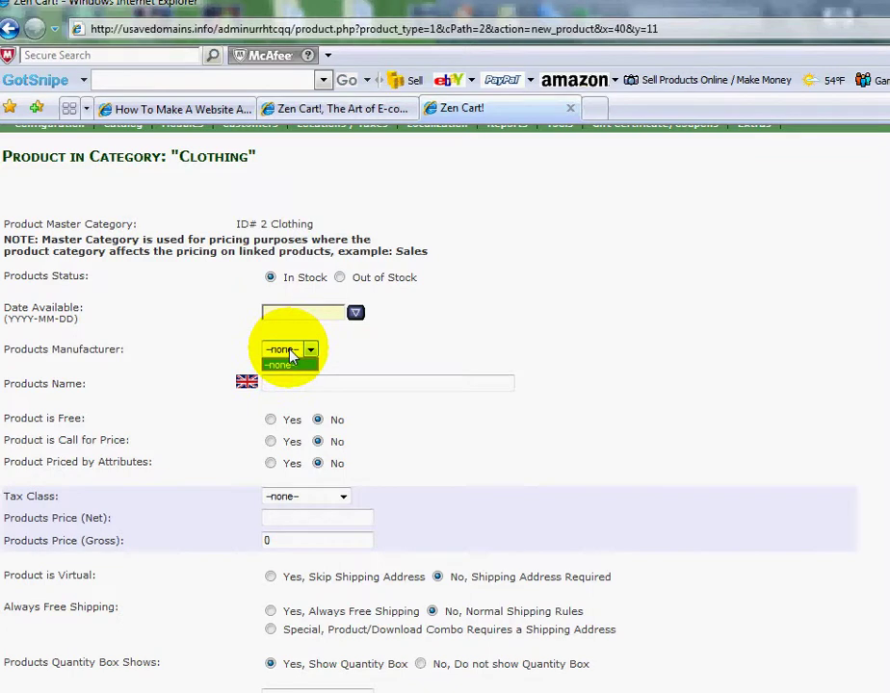
click(271, 358)
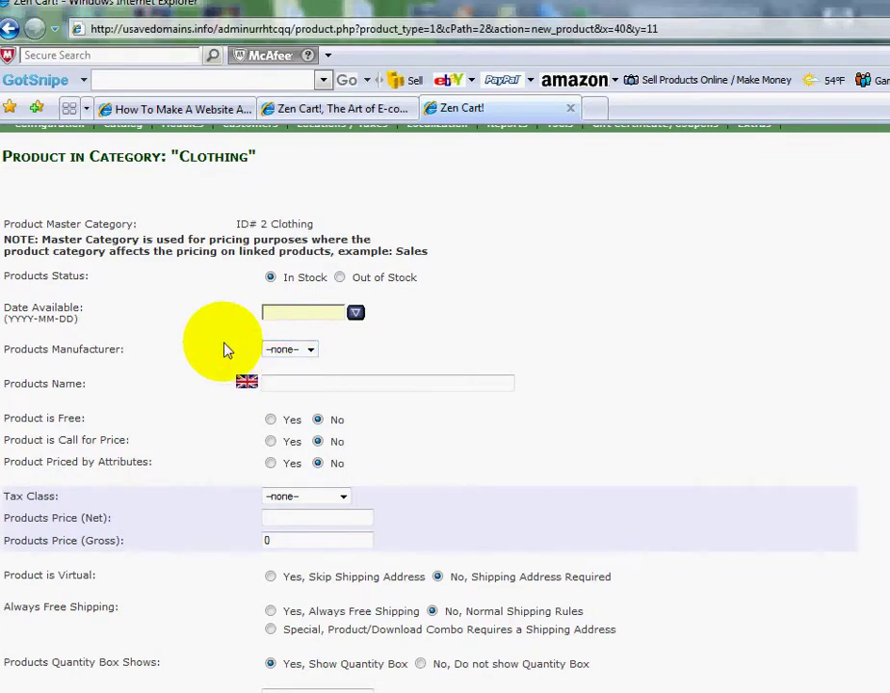
scroll(224, 349, up, 2)
mouse_move(122, 222)
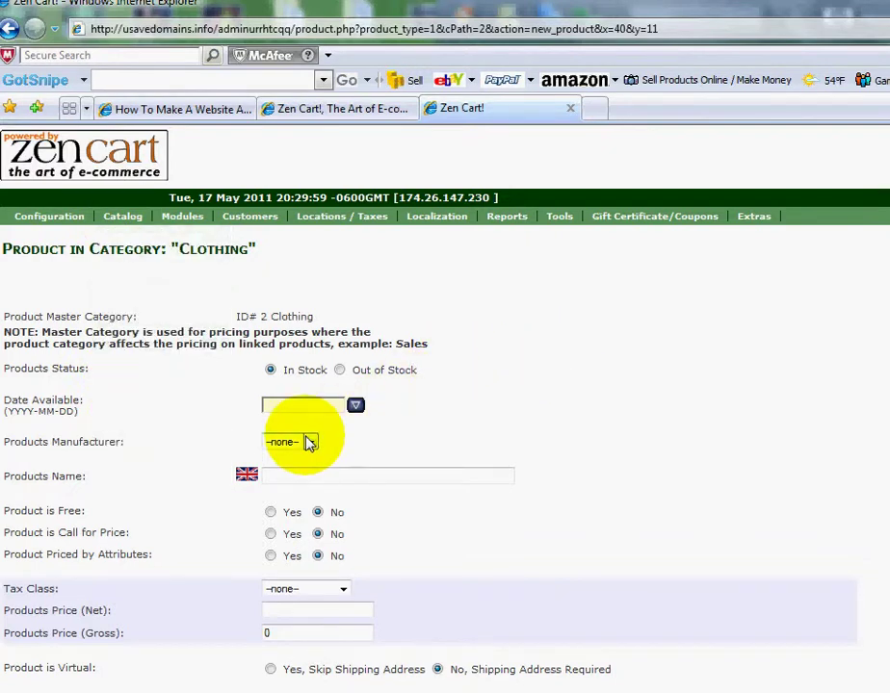
scroll(307, 440, down, 3)
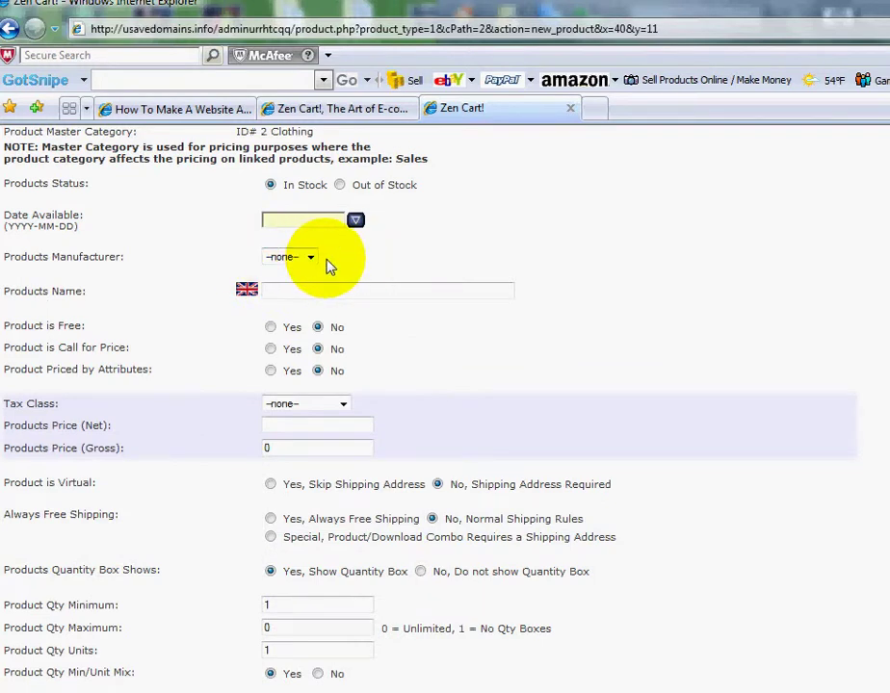
Enter 'Tshirt' as the product name
text(Tshirt)
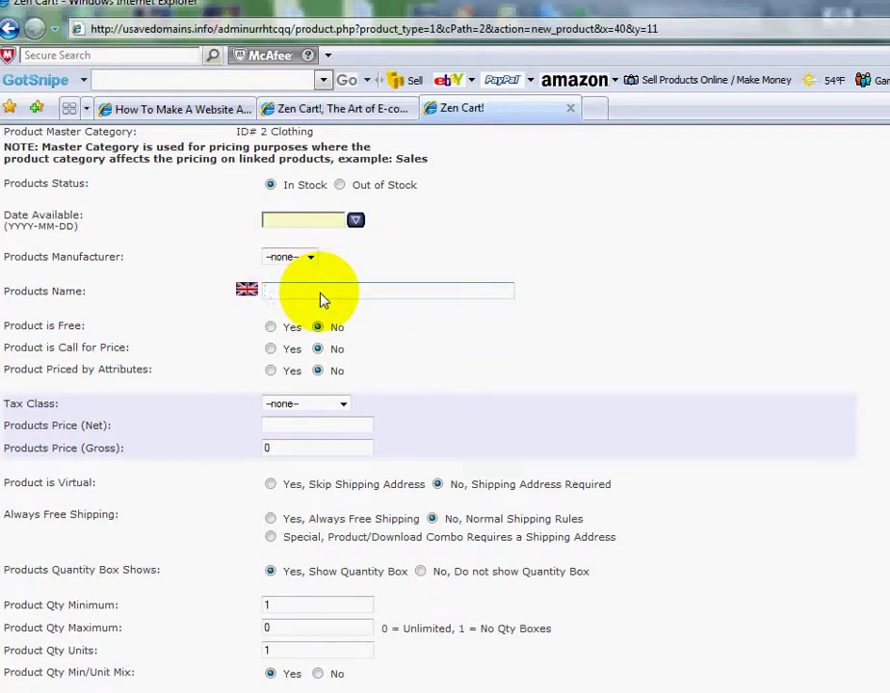
drag(324, 298, 234, 289)
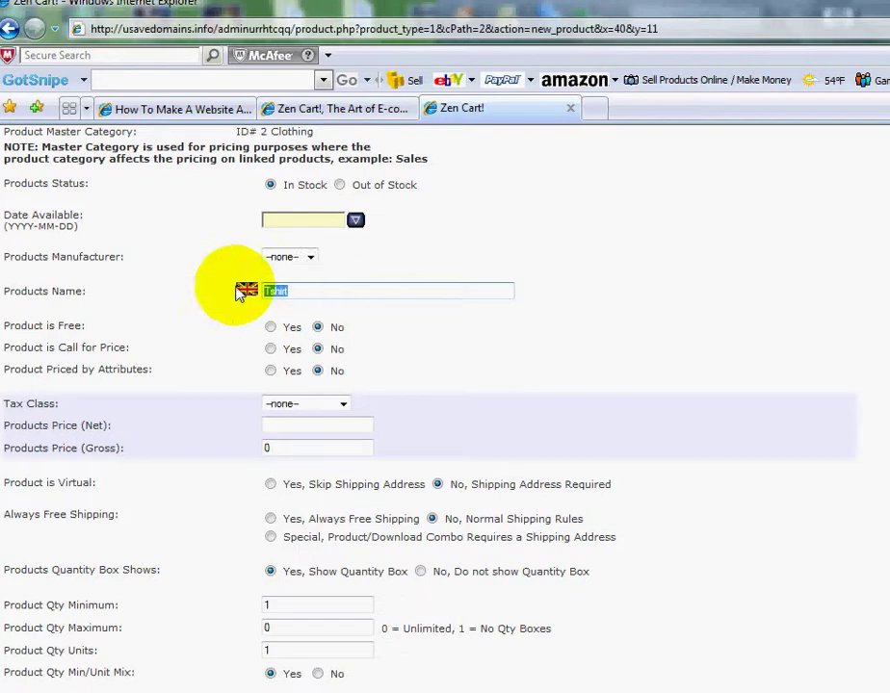
click(537, 351)
Add the description 'description of shirt' and set Products Quantity to 10
scroll(537, 350, down, 2)
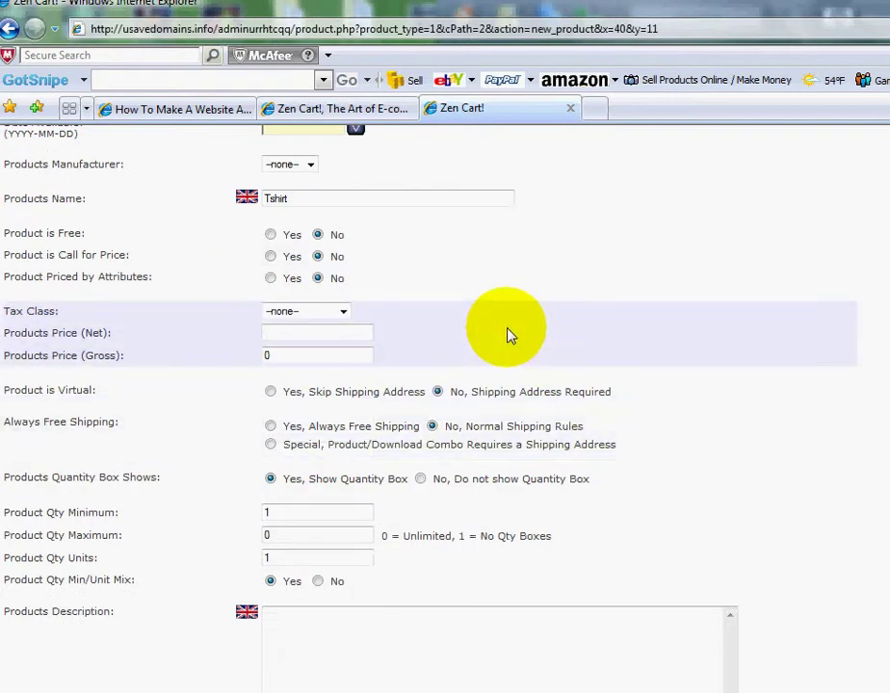
scroll(508, 331, down, 2)
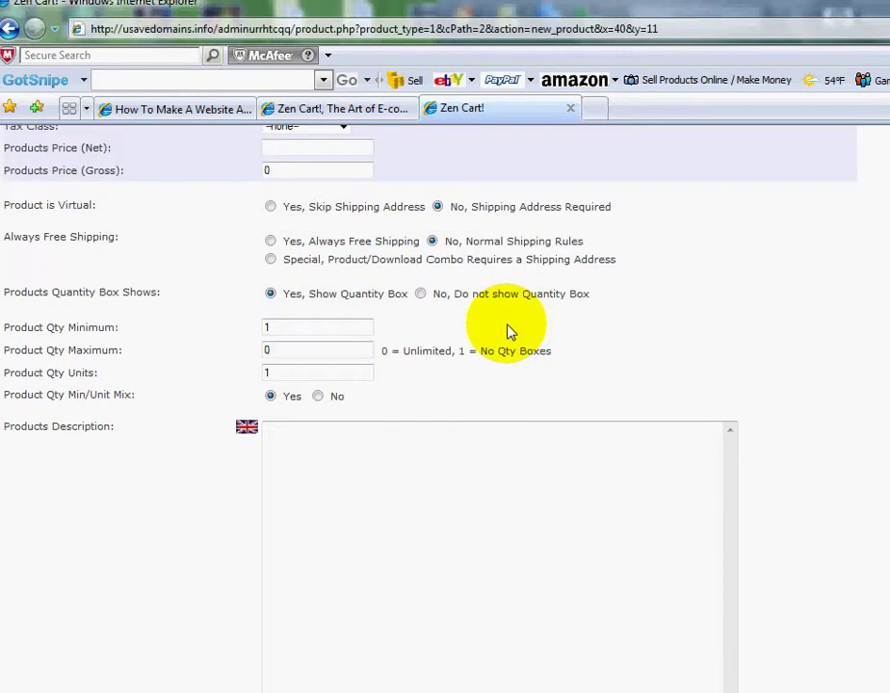
click(490, 391)
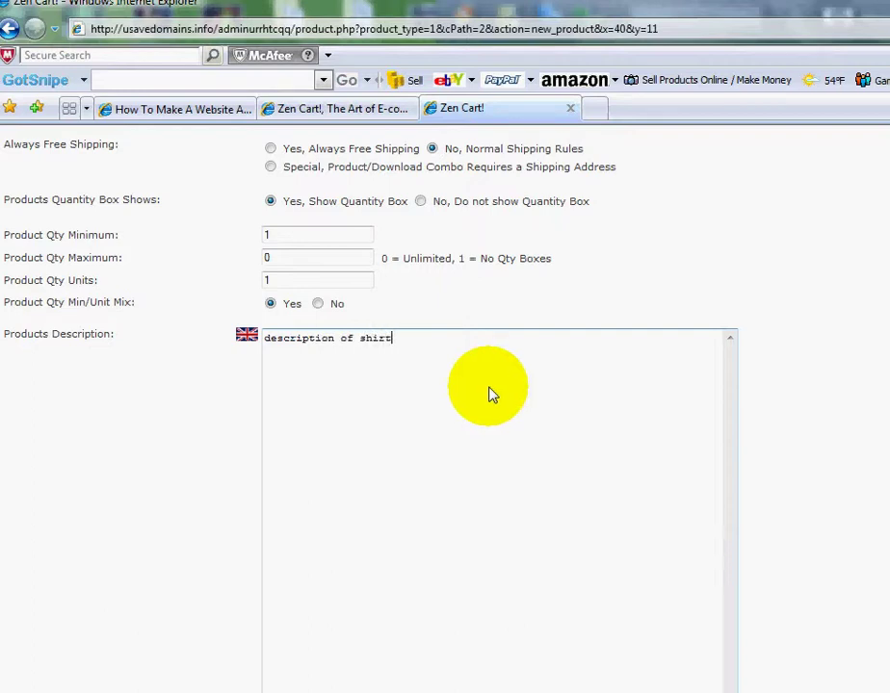
scroll(667, 288, down, 4)
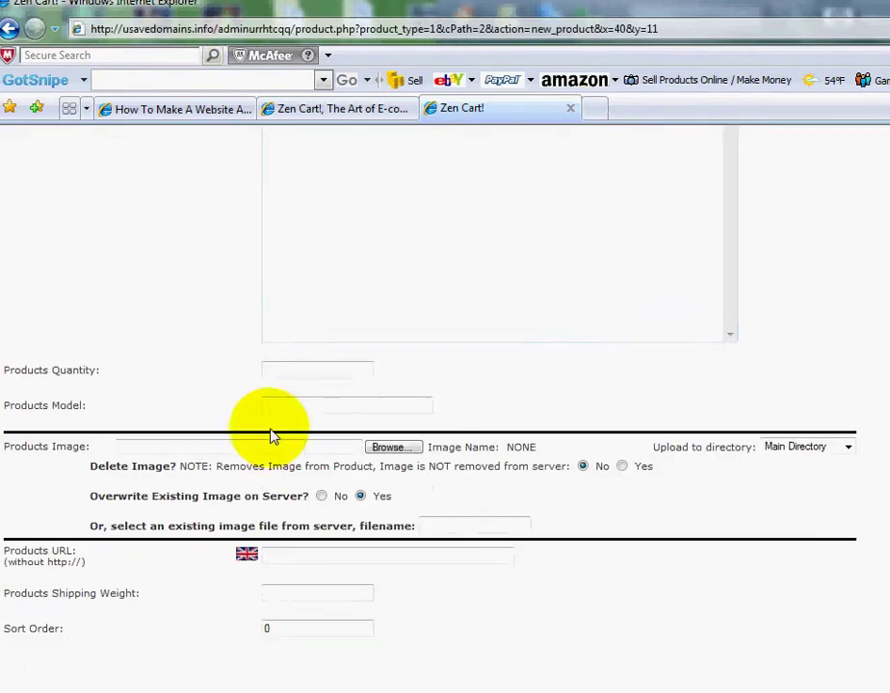
text(1)
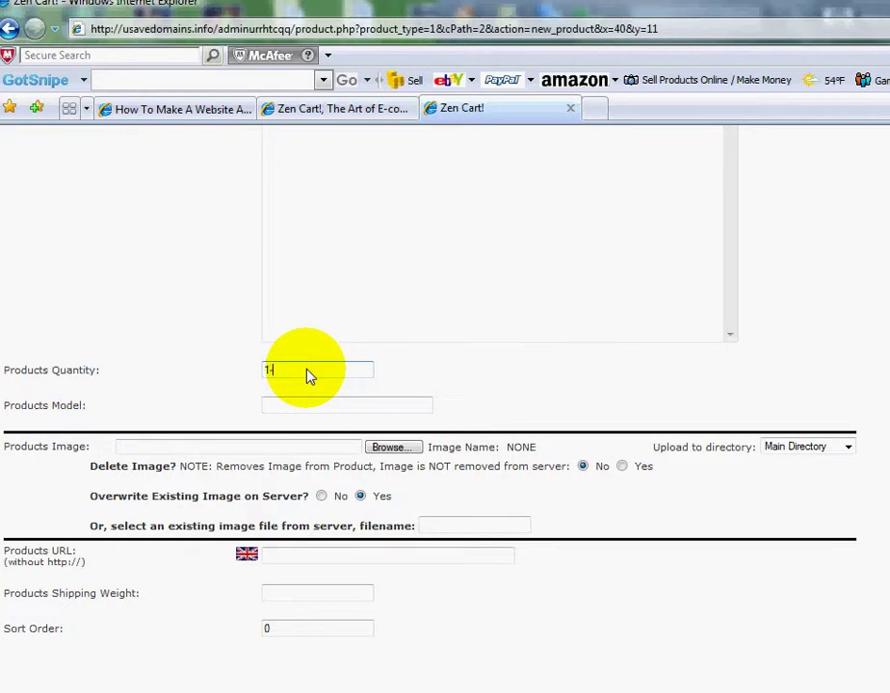
text(0)
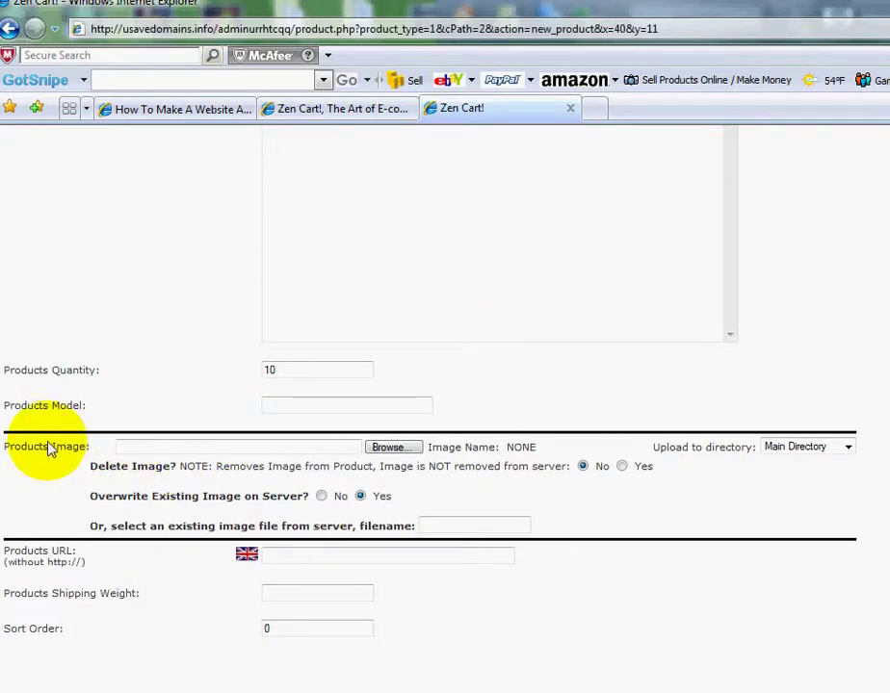
Choose tshirt.jpg from the computer as the Products Image upload
click(389, 450)
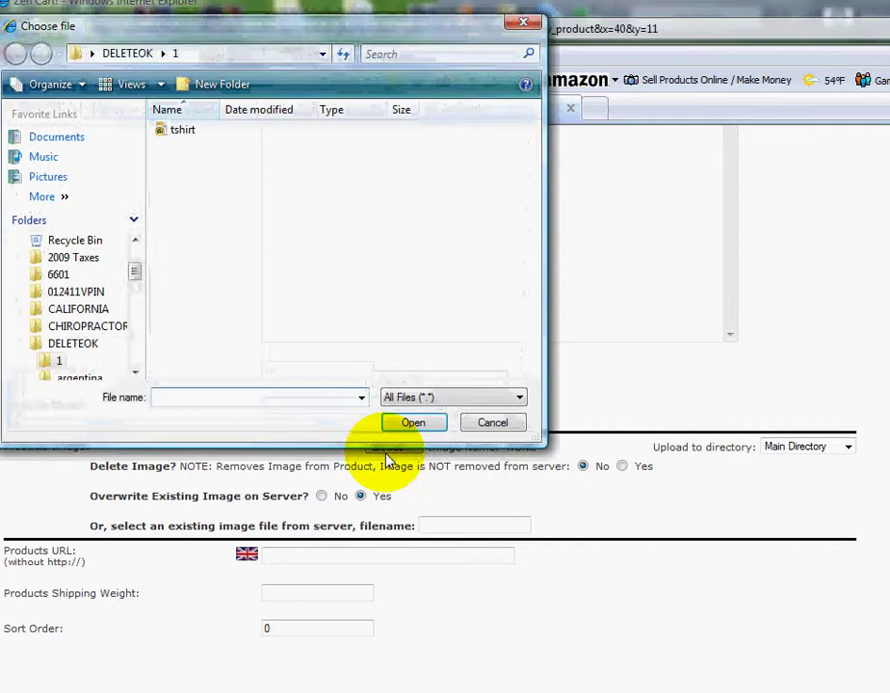
click(183, 133)
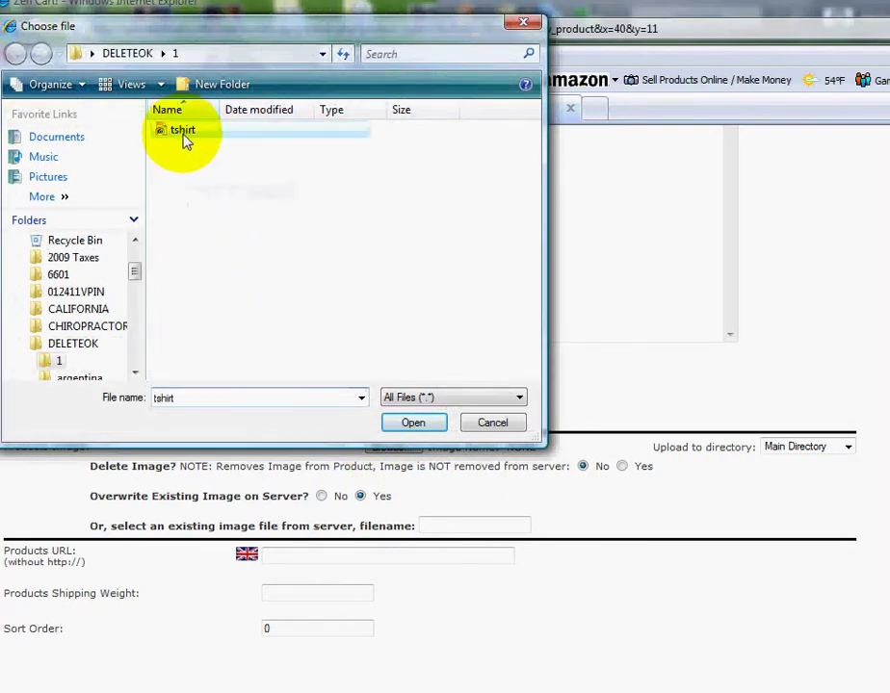
click(416, 427)
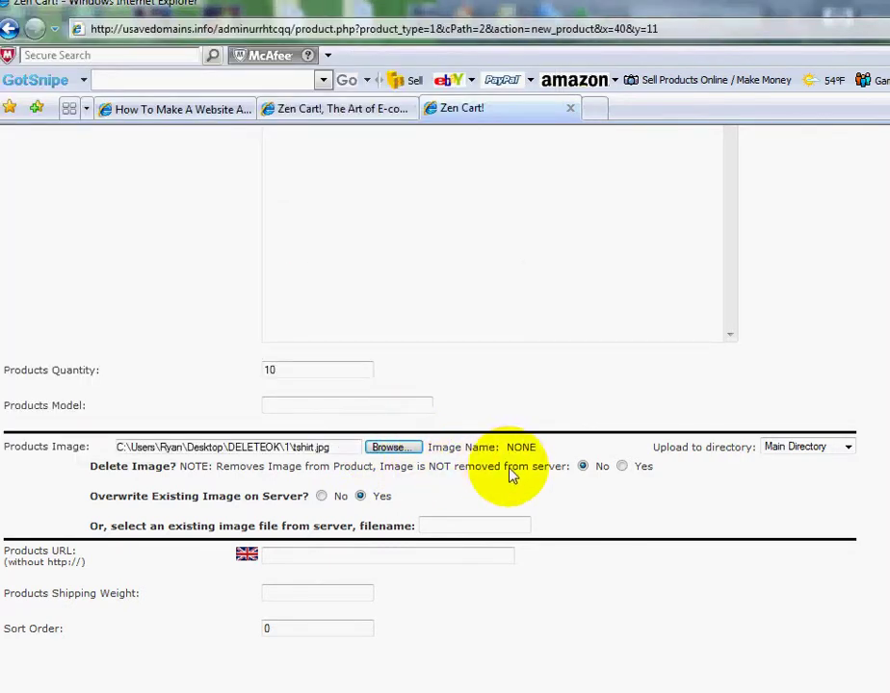
scroll(510, 473, down, 1)
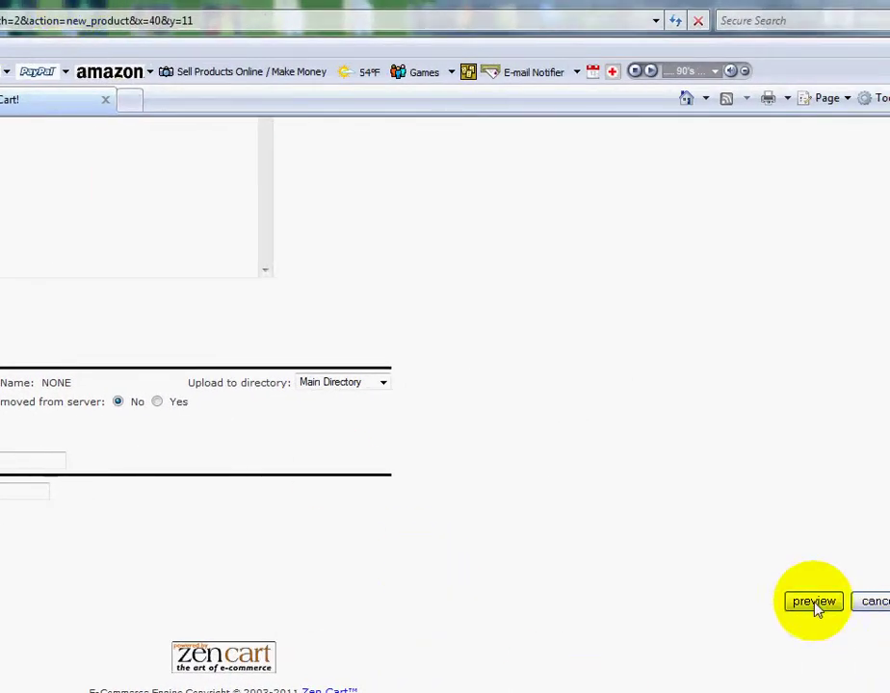
scroll(810, 565, up, 15)
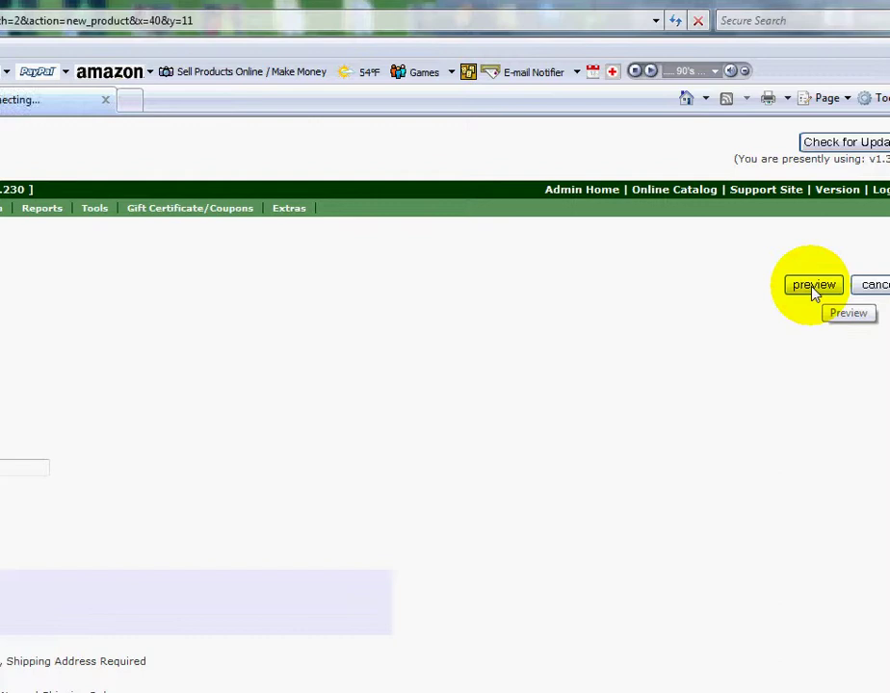
Preview the Tshirt product, showing its $19.99 price and T-shirt image
click(812, 287)
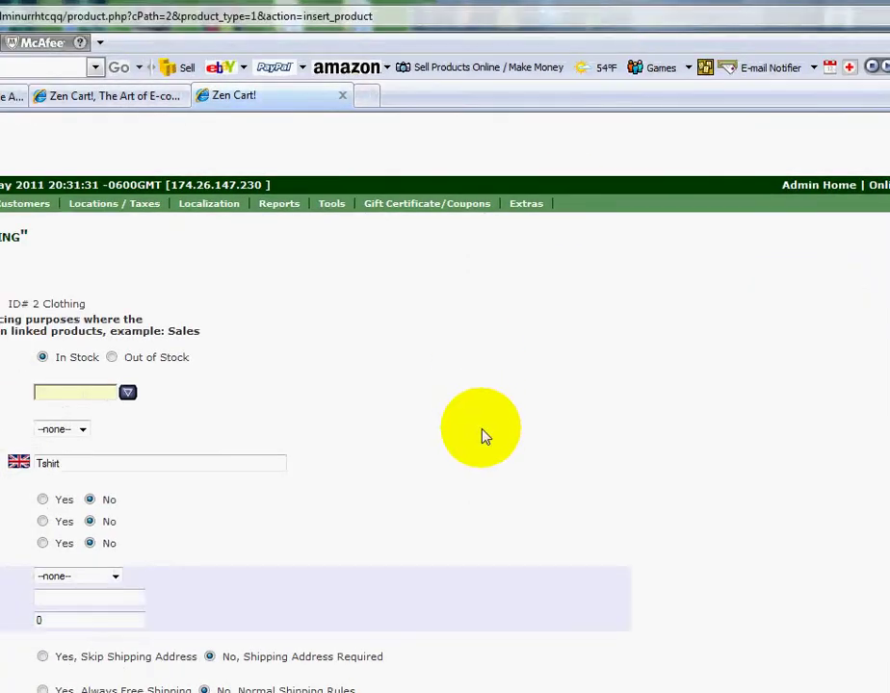
scroll(477, 435, down, 3)
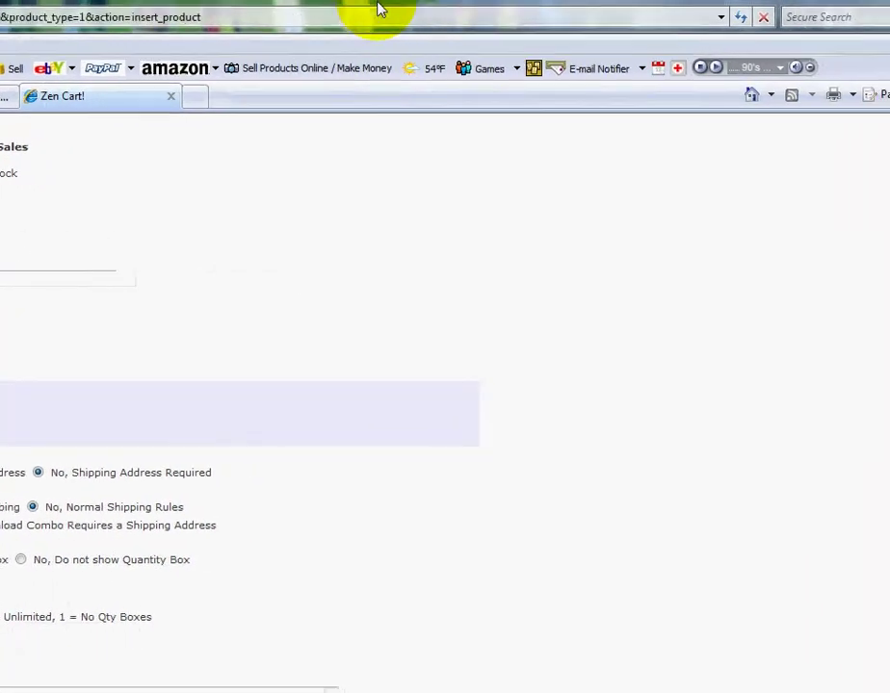
scroll(575, 275, up, 3)
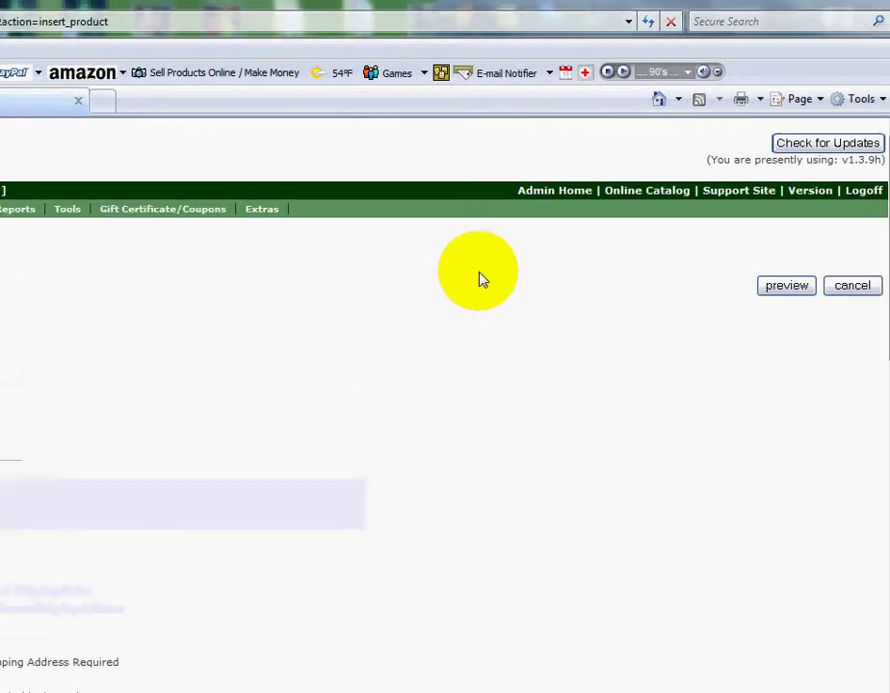
click(787, 286)
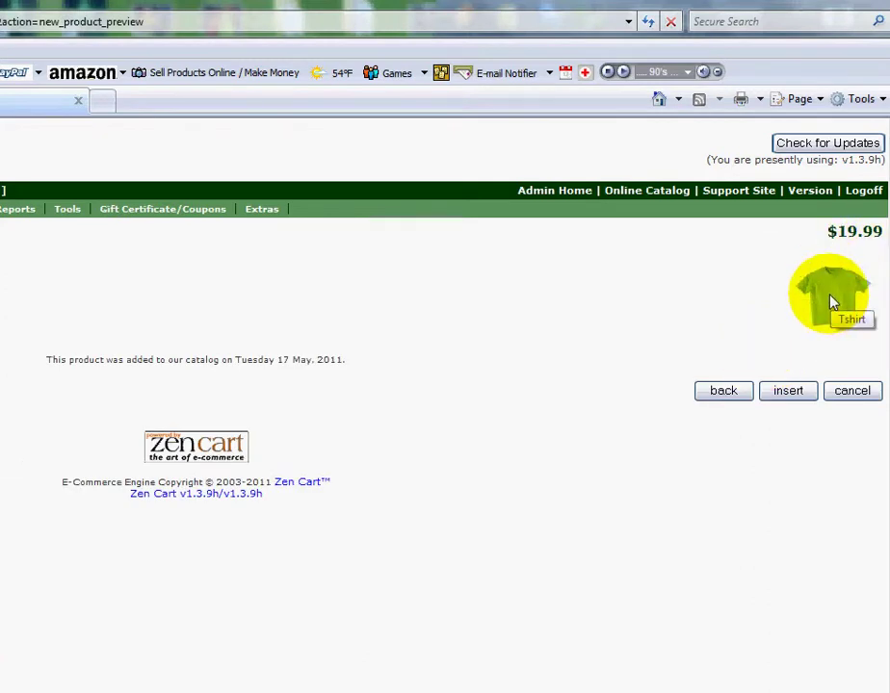
Insert the Tshirt into Clothing, then toggle its status off and back on
click(788, 395)
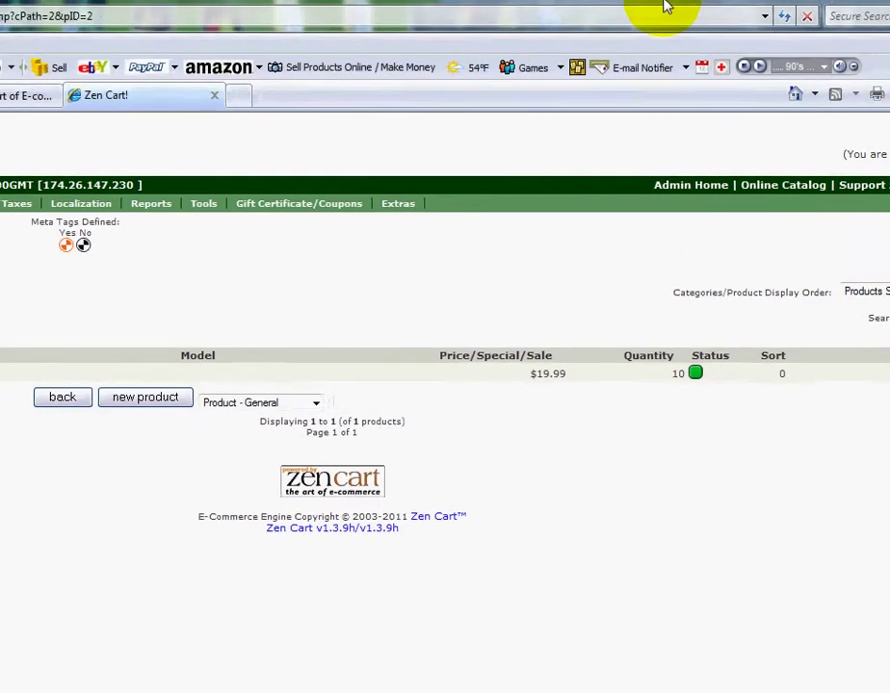
click(688, 379)
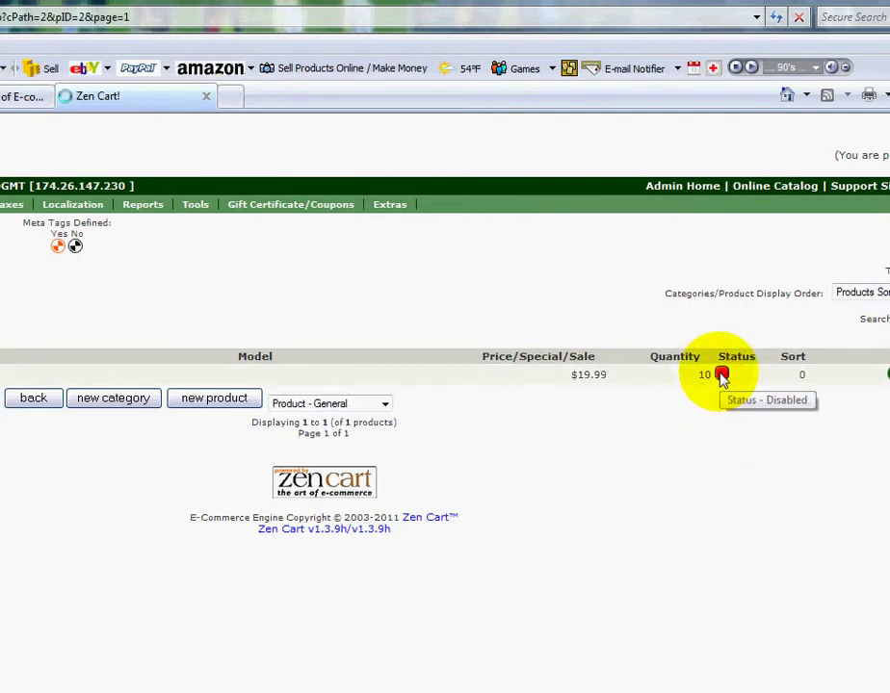
click(721, 375)
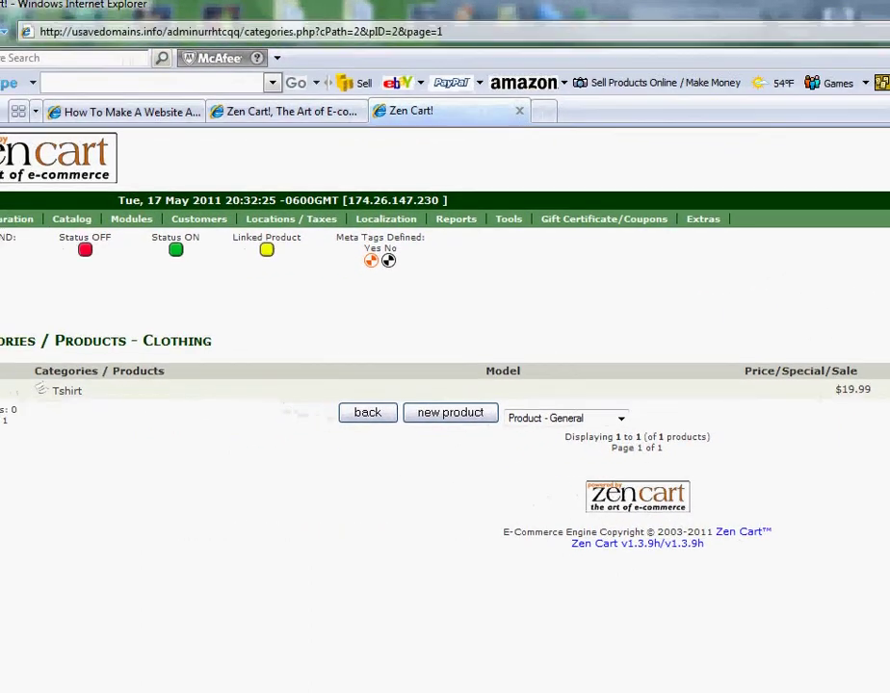
Refresh the storefront and open Clothing to see the Tshirt at $19.99 with 10 in stock
click(286, 108)
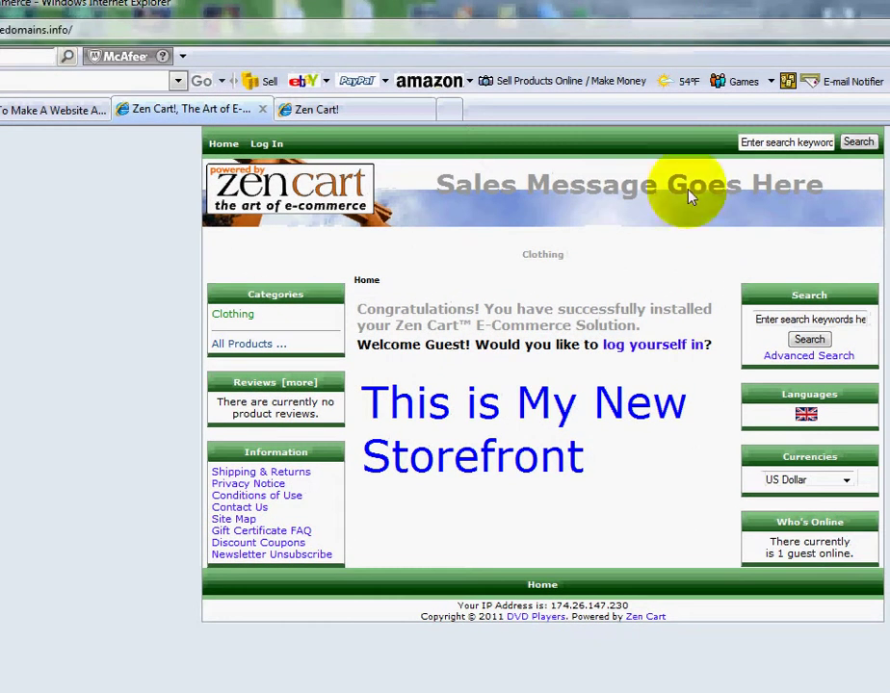
click(858, 37)
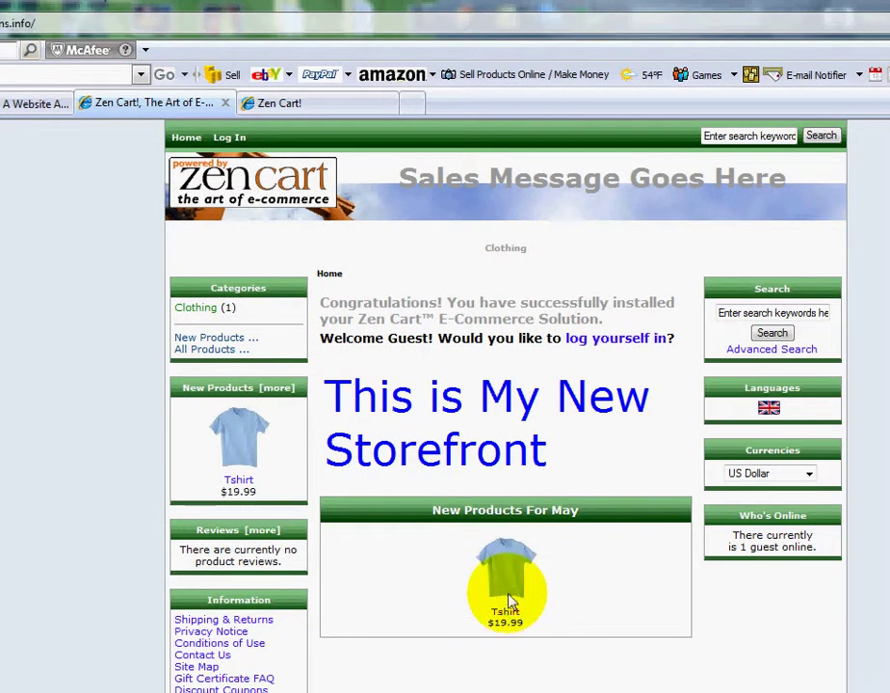
click(197, 308)
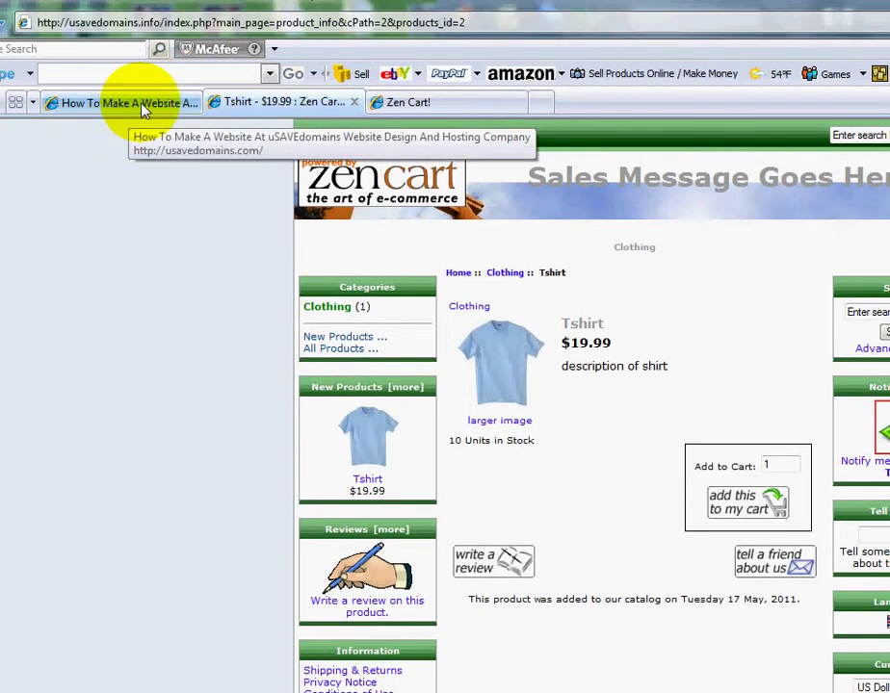
Return to the uSAVEdomains 'How To Make A Website' home page
click(143, 108)
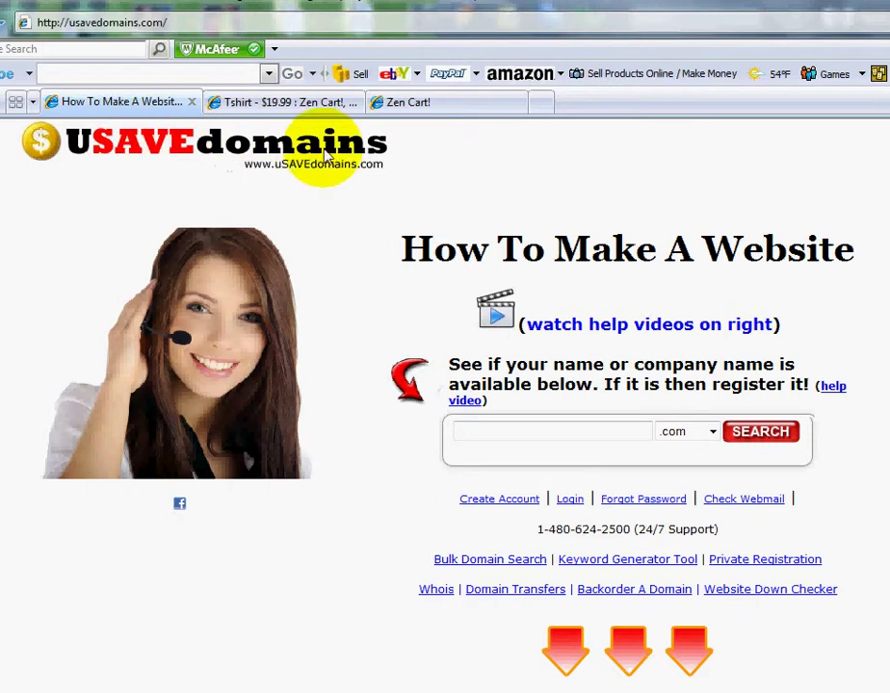